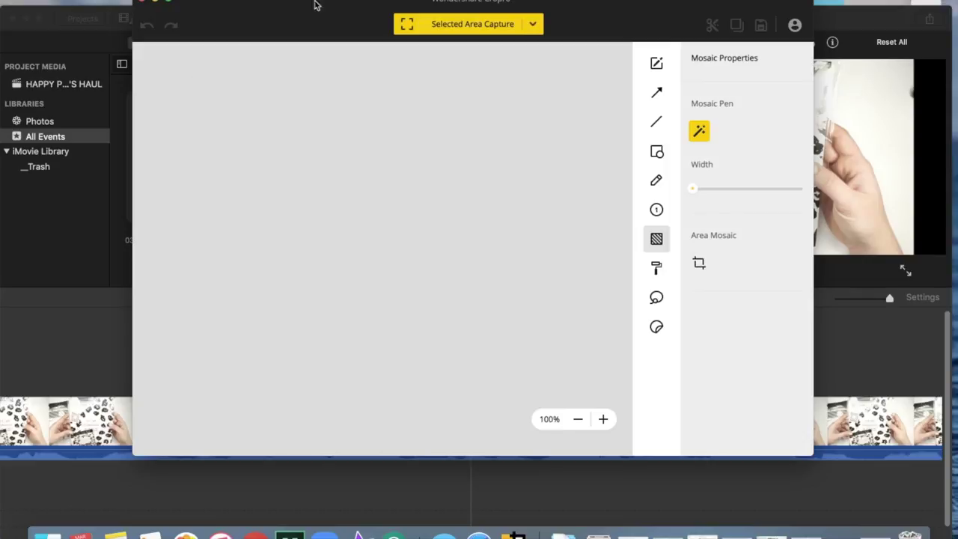
Capture the iMovie preview frame as a selected area of about 510 x 282 and open it in the Cropro editor
{"action": "left_click", "coordinate": [451, 30]}
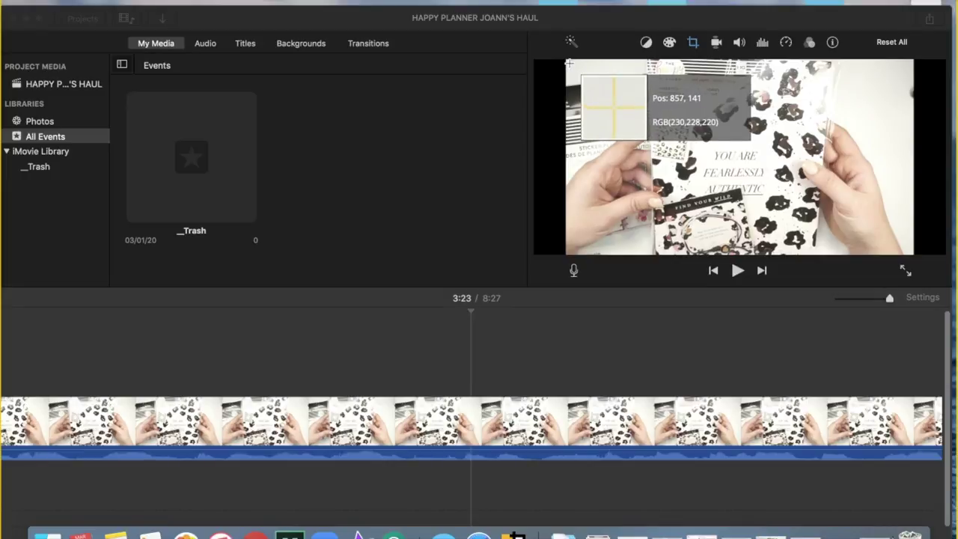
{"action": "left_click_drag", "start_coordinate": [569, 63], "coordinate": [911, 253]}
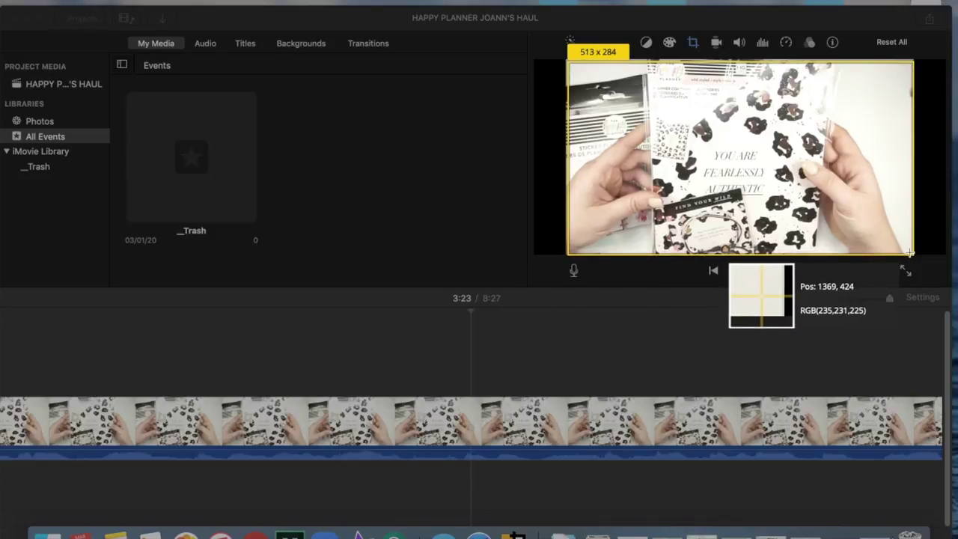
{"action": "left_click_drag", "start_coordinate": [911, 254], "coordinate": [909, 252]}
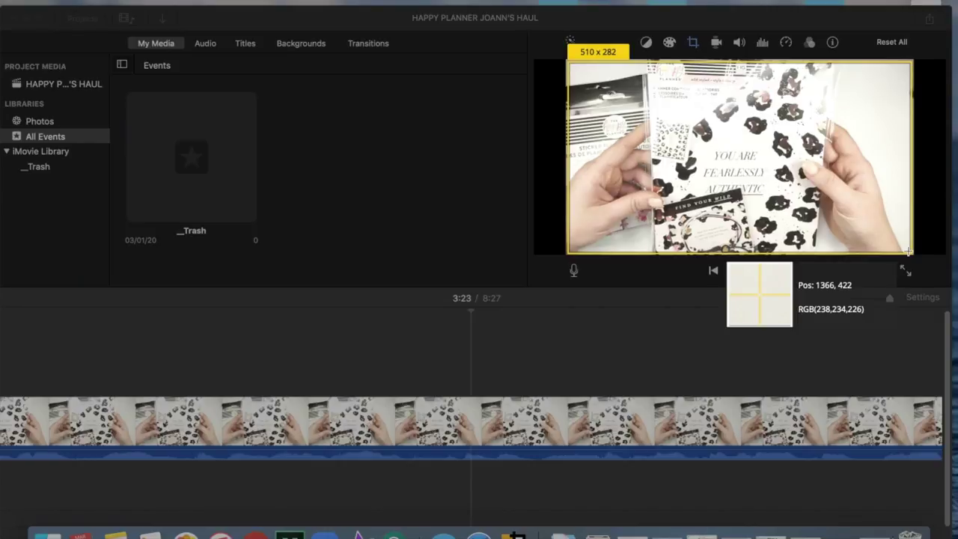
{"action": "left_click_drag", "start_coordinate": [908, 252], "coordinate": [907, 251]}
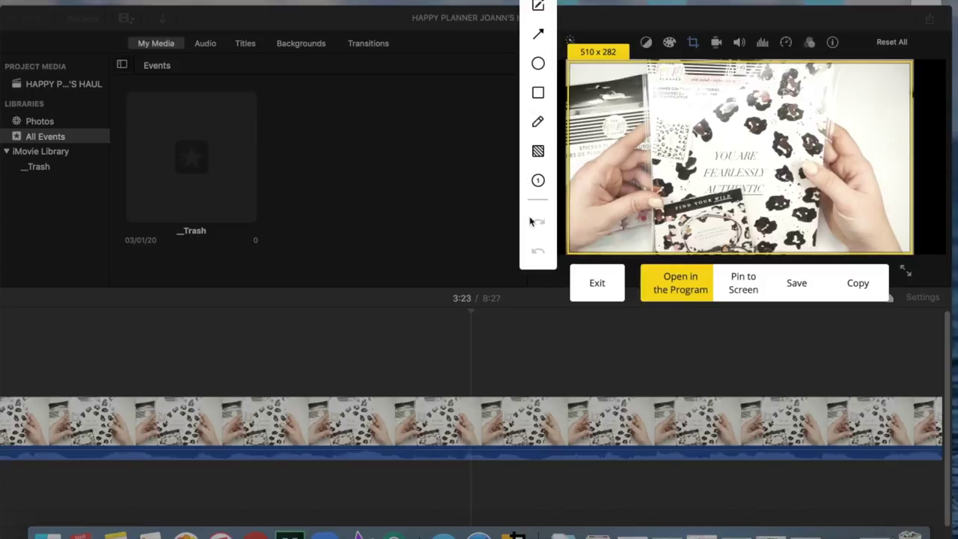
{"action": "left_click", "coordinate": [666, 292]}
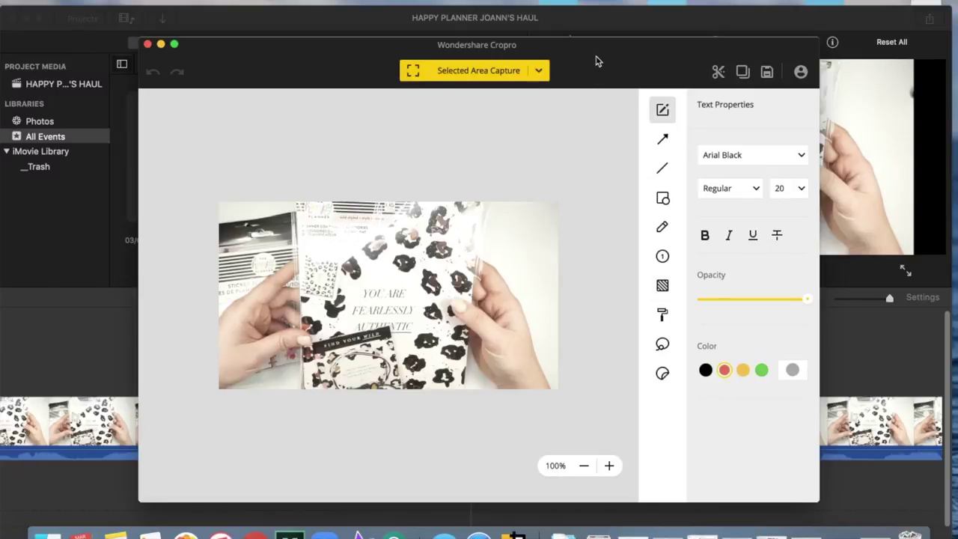
Add the red text "IT'S A HAUL!!!" to the blank upper-right area of the captured image, beside the planner pack
{"action": "left_click_drag", "start_coordinate": [596, 60], "coordinate": [601, 14]}
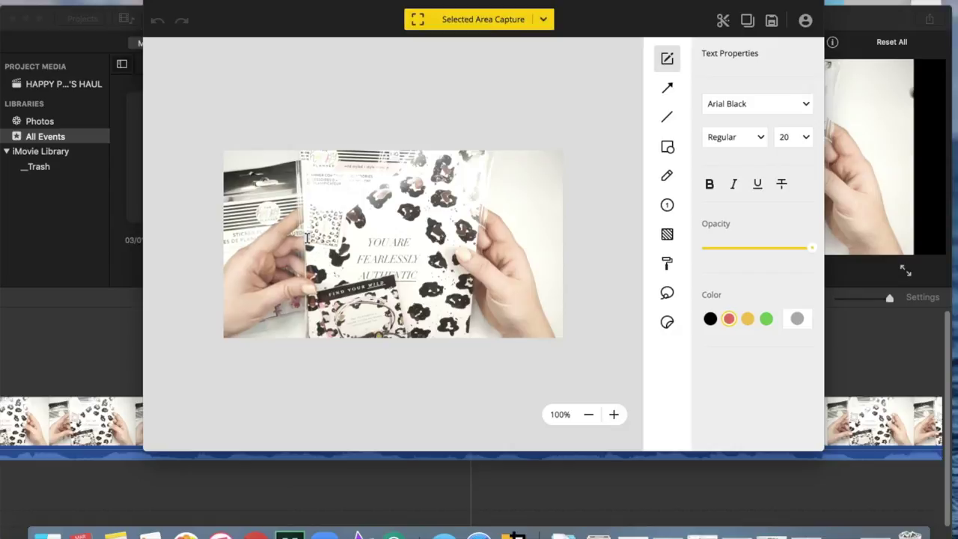
{"action": "left_click", "coordinate": [457, 182]}
{"action": "type", "text": "IT'S A HAUL!!!"}
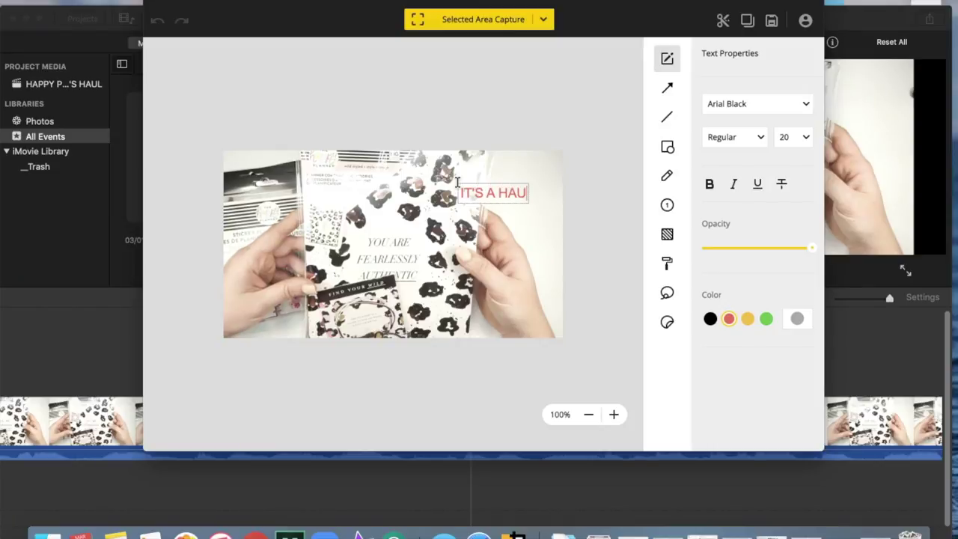
{"action": "left_click", "coordinate": [457, 182]}
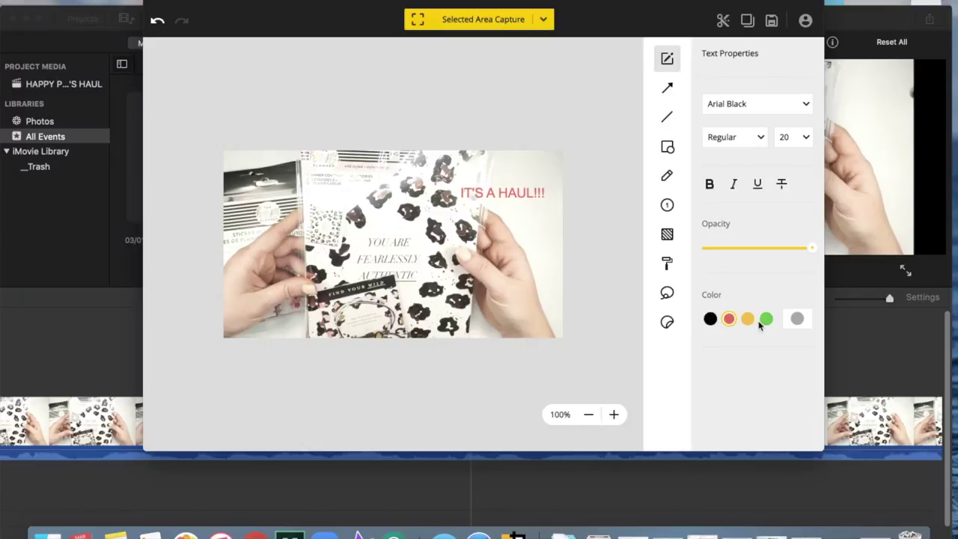
{"action": "left_click", "coordinate": [796, 319]}
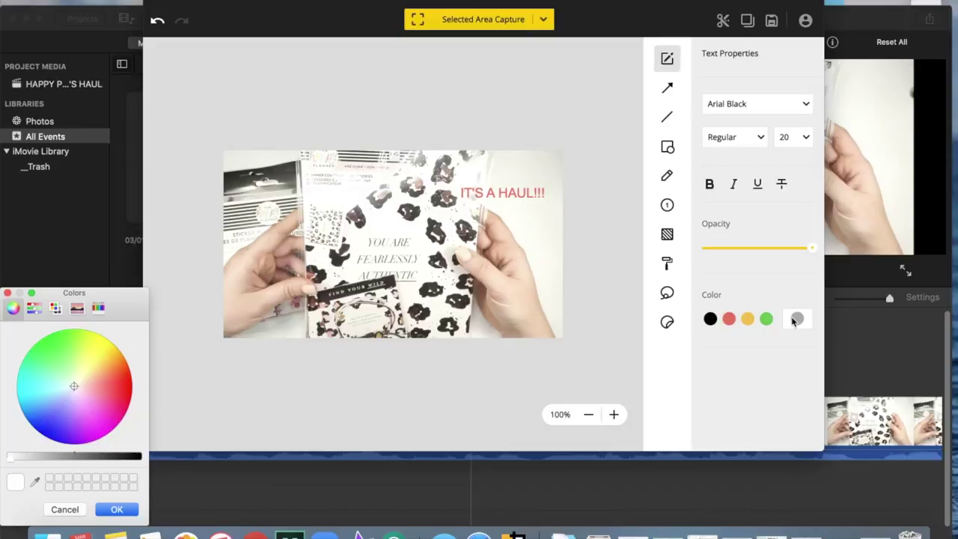
{"action": "left_click_drag", "start_coordinate": [131, 306], "coordinate": [263, 117]}
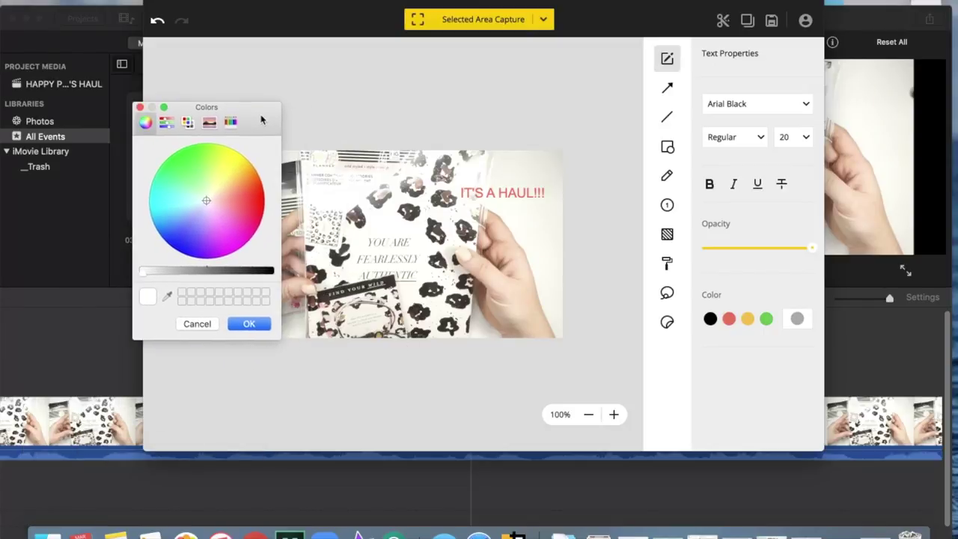
{"action": "left_click", "coordinate": [138, 107]}
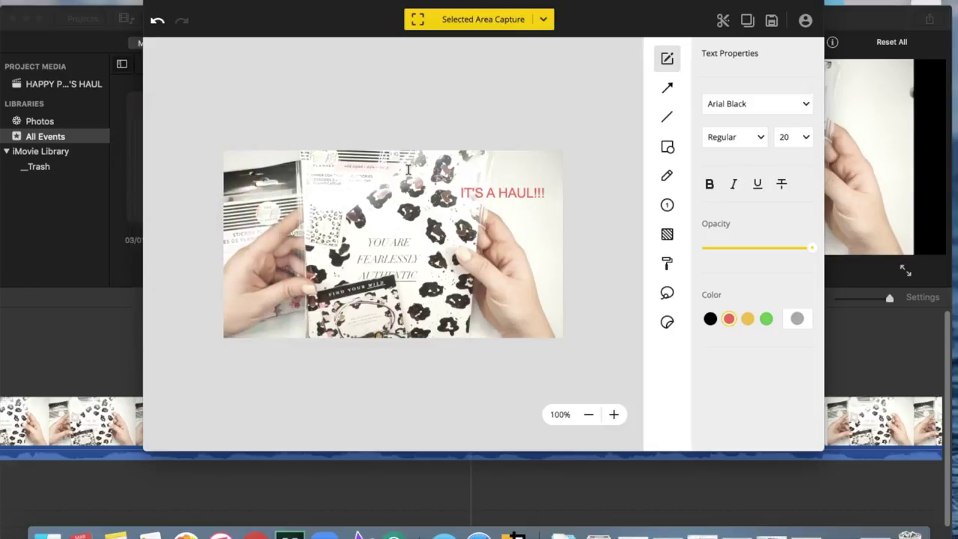
Draw a short red arrow pointing right at the "Find Your Wild" card in the lower part of the image
{"action": "left_click", "coordinate": [667, 95]}
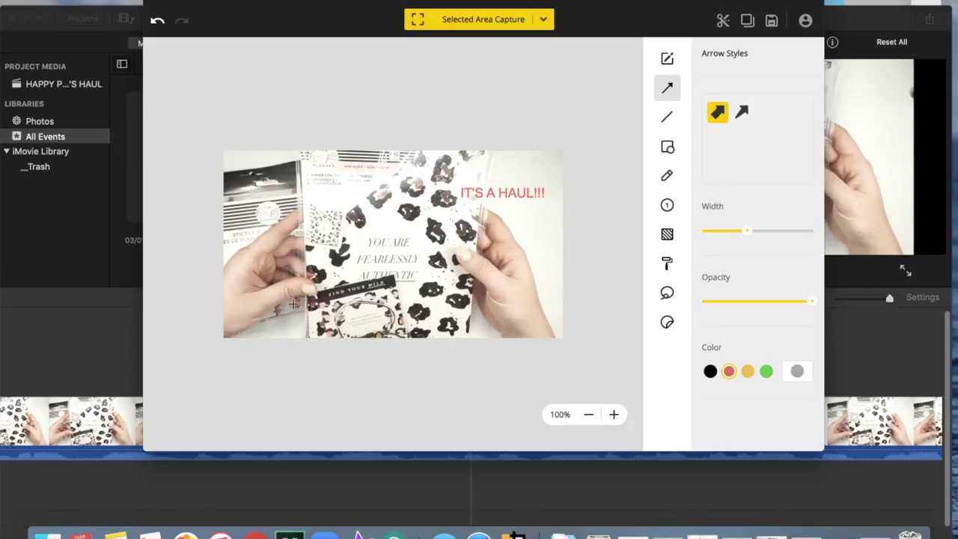
{"action": "left_click_drag", "start_coordinate": [281, 313], "coordinate": [317, 320]}
Try a widened mosaic pen on the "You Are Fearlessly Authentic" lettering, and undo the stroke
{"action": "left_click", "coordinate": [666, 120]}
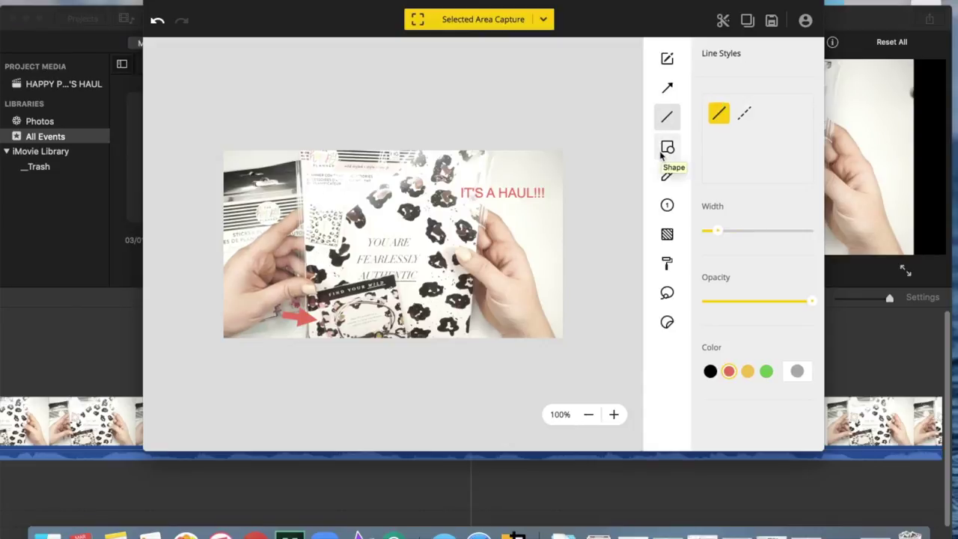
{"action": "left_click", "coordinate": [662, 153]}
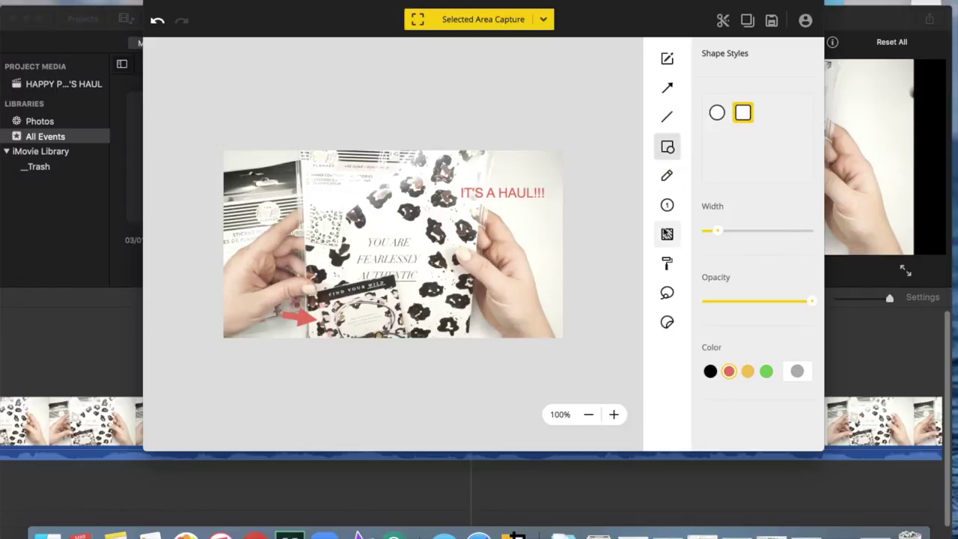
{"action": "left_click", "coordinate": [667, 236]}
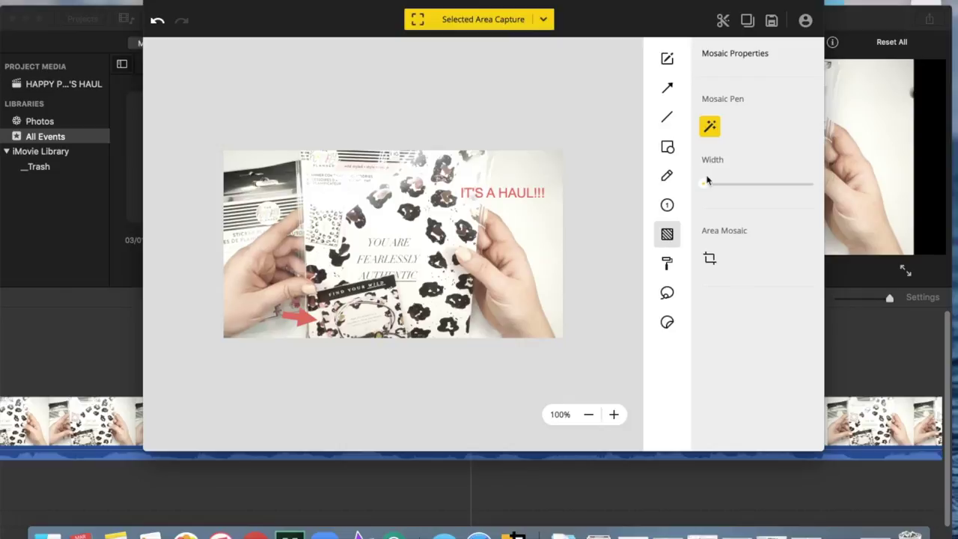
{"action": "left_click_drag", "start_coordinate": [704, 185], "coordinate": [762, 189]}
{"action": "mouse_move", "coordinate": [367, 243]}
{"action": "left_mouse_down"}
{"action": "mouse_move", "coordinate": [419, 244]}
{"action": "mouse_move", "coordinate": [370, 242]}
{"action": "mouse_move", "coordinate": [407, 241]}
{"action": "mouse_move", "coordinate": [374, 242]}
{"action": "left_mouse_up"}
{"action": "left_click", "coordinate": [157, 25]}
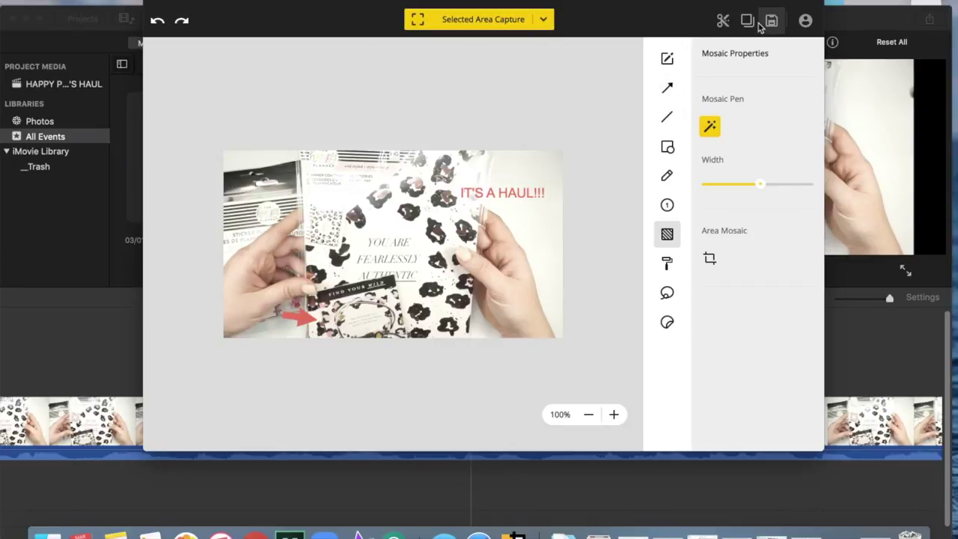
Try a black area highlight over the central quote, undo it, and highlight the "IT'S A HAUL!!!" text instead
{"action": "left_click", "coordinate": [667, 264]}
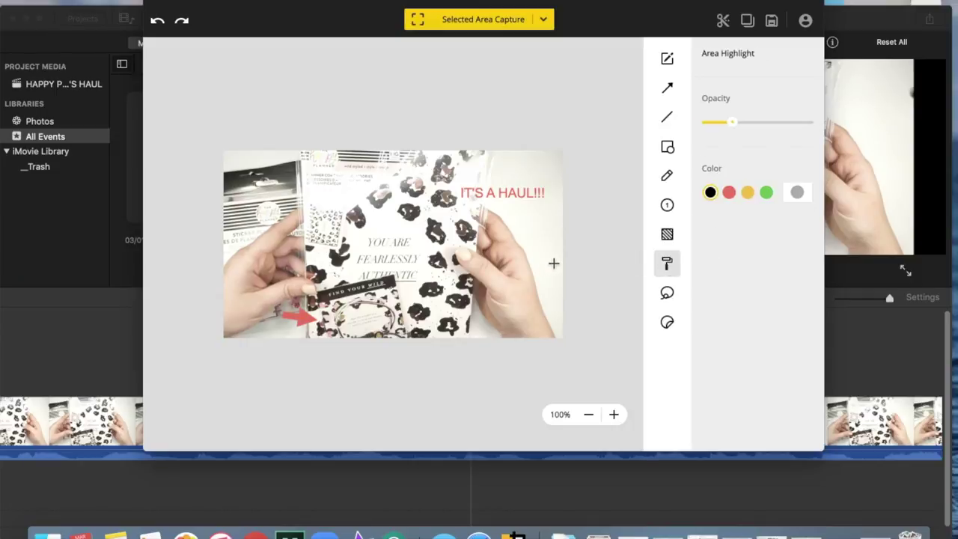
{"action": "left_click_drag", "start_coordinate": [352, 226], "coordinate": [428, 290]}
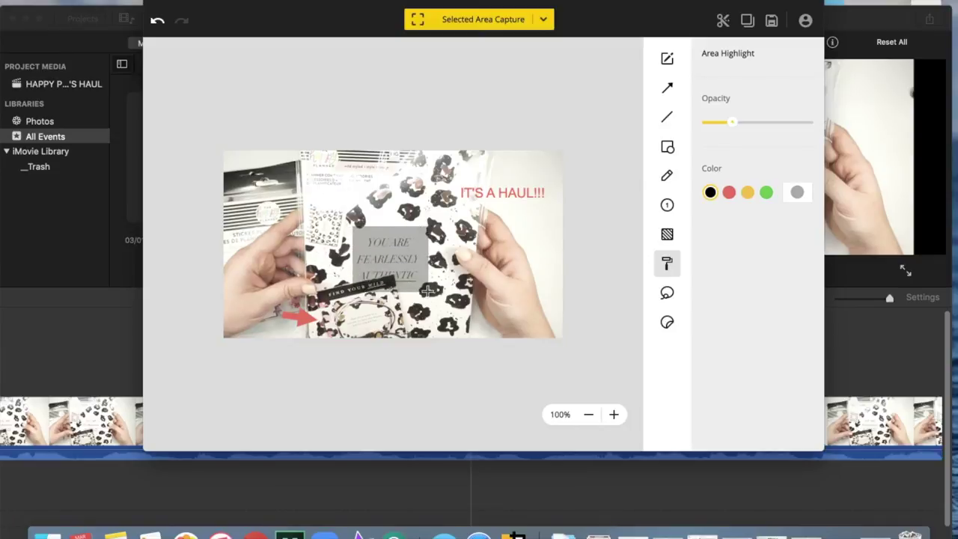
{"action": "left_click", "coordinate": [157, 21]}
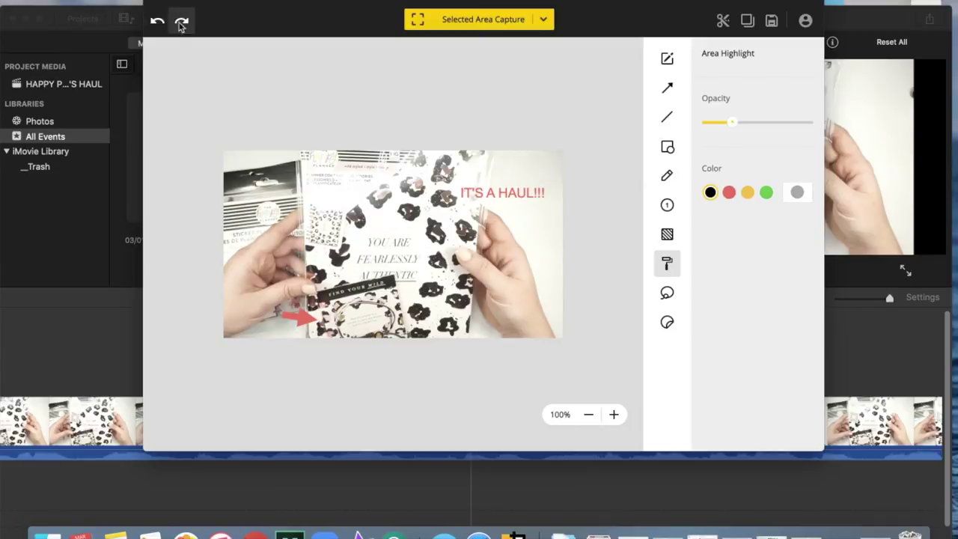
{"action": "left_click_drag", "start_coordinate": [453, 177], "coordinate": [547, 209]}
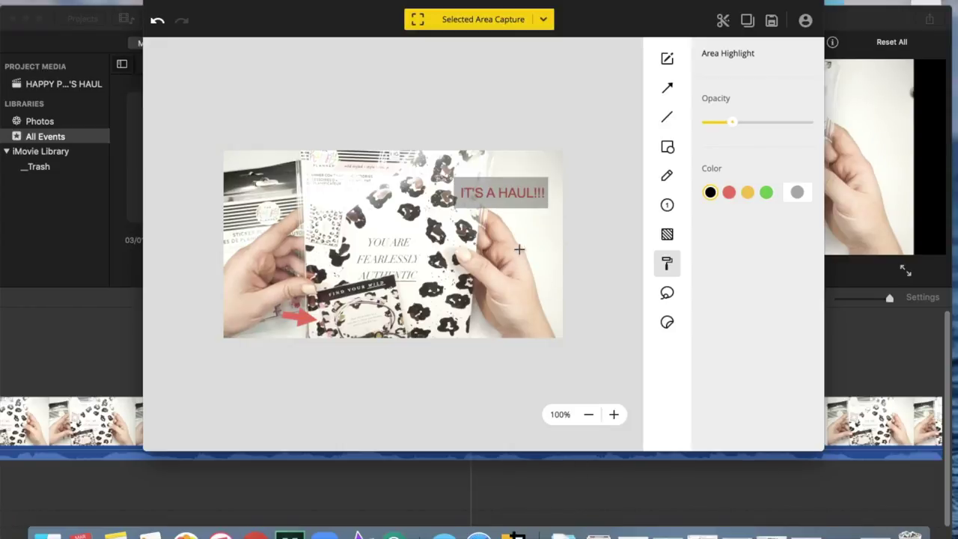
Try a COPY seal across the upper-left part of the image, and undo it
{"action": "left_click", "coordinate": [665, 294]}
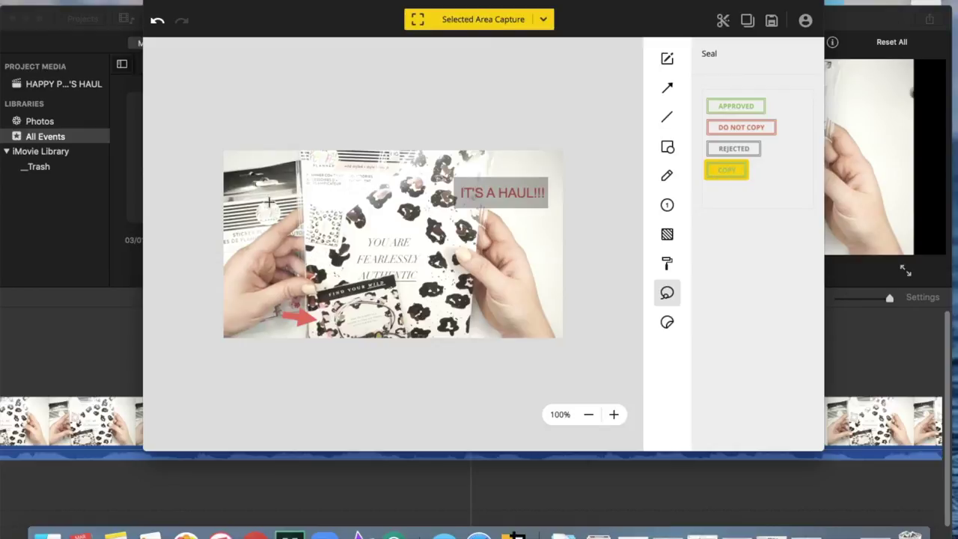
{"action": "left_click_drag", "start_coordinate": [256, 182], "coordinate": [386, 206]}
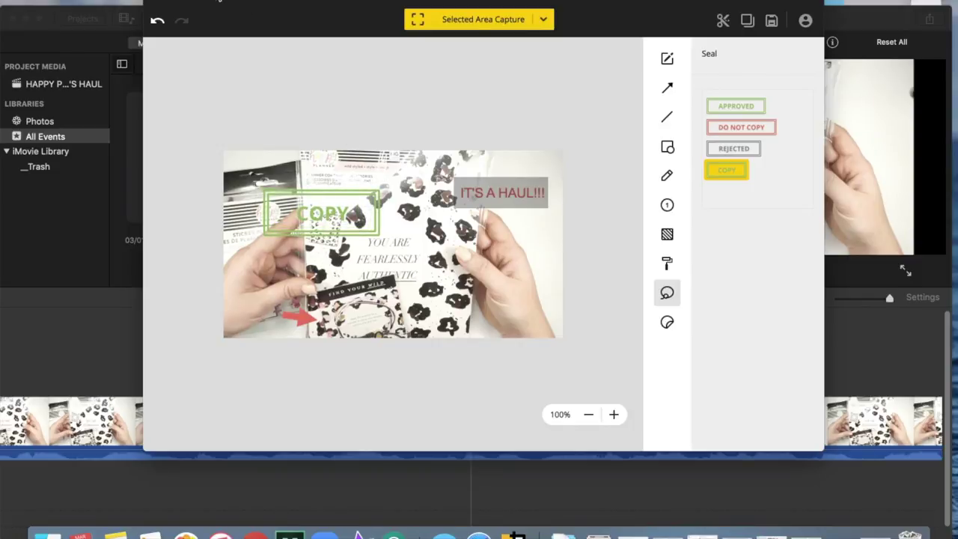
{"action": "left_click", "coordinate": [157, 22]}
Try the "See you" bear sticker above the hand on the image's left side, and undo it
{"action": "left_click", "coordinate": [667, 322]}
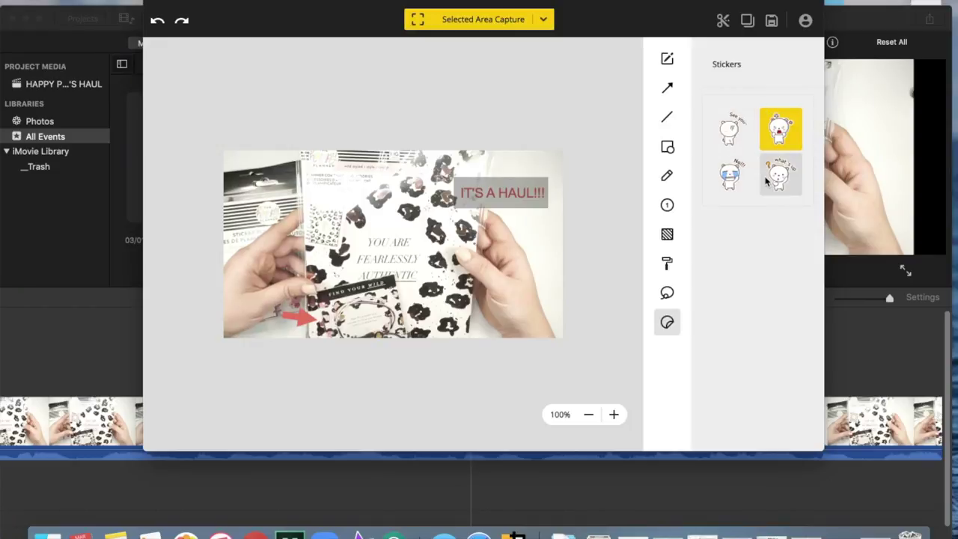
{"action": "left_click", "coordinate": [738, 126]}
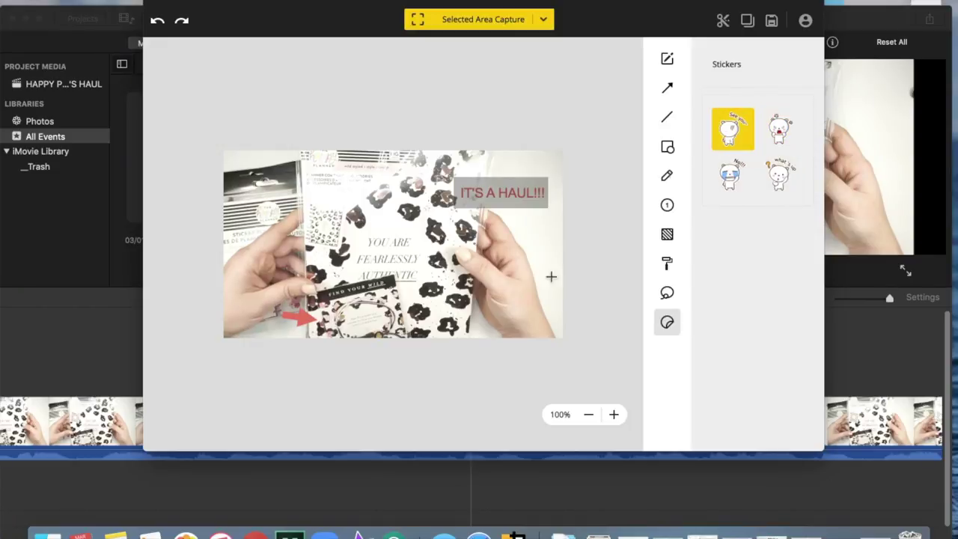
{"action": "left_click_drag", "start_coordinate": [258, 187], "coordinate": [299, 223]}
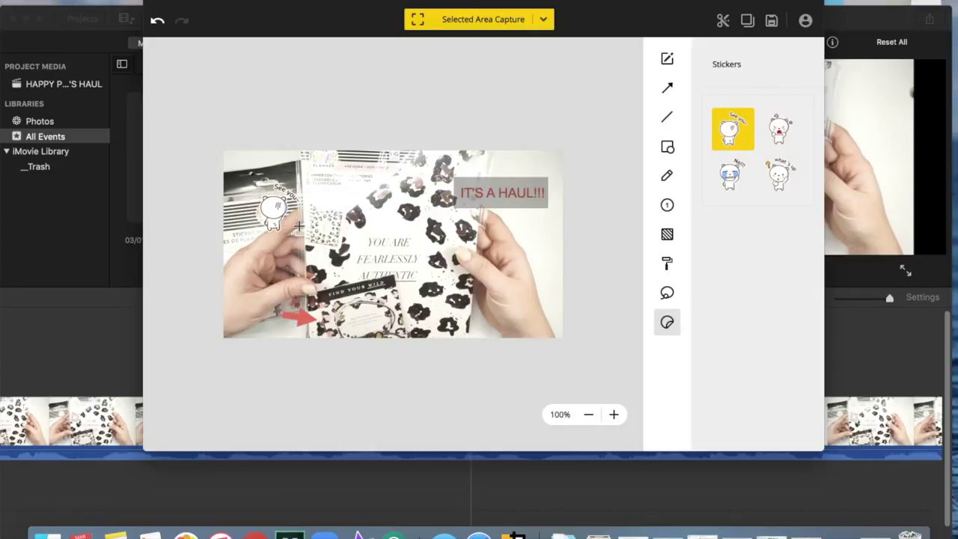
{"action": "left_click", "coordinate": [157, 20]}
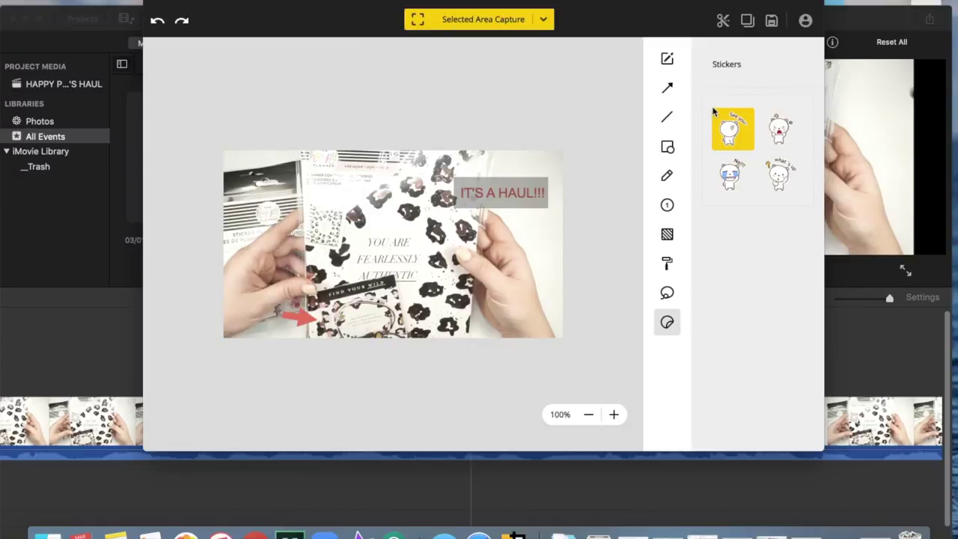
Try the "what's up" bear sticker in the upper-left part of the image, and undo it
{"action": "left_click", "coordinate": [777, 187]}
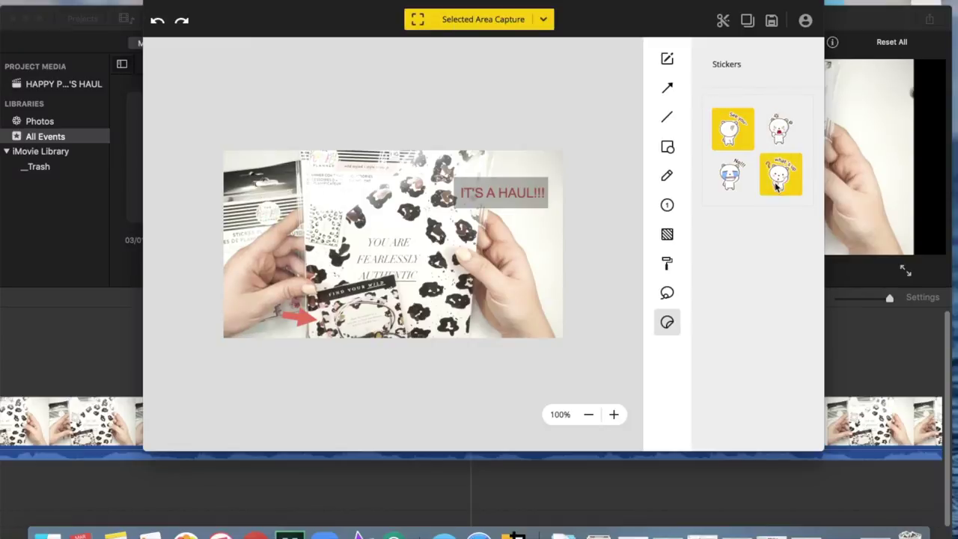
{"action": "left_click_drag", "start_coordinate": [294, 188], "coordinate": [306, 218]}
{"action": "left_click", "coordinate": [157, 20]}
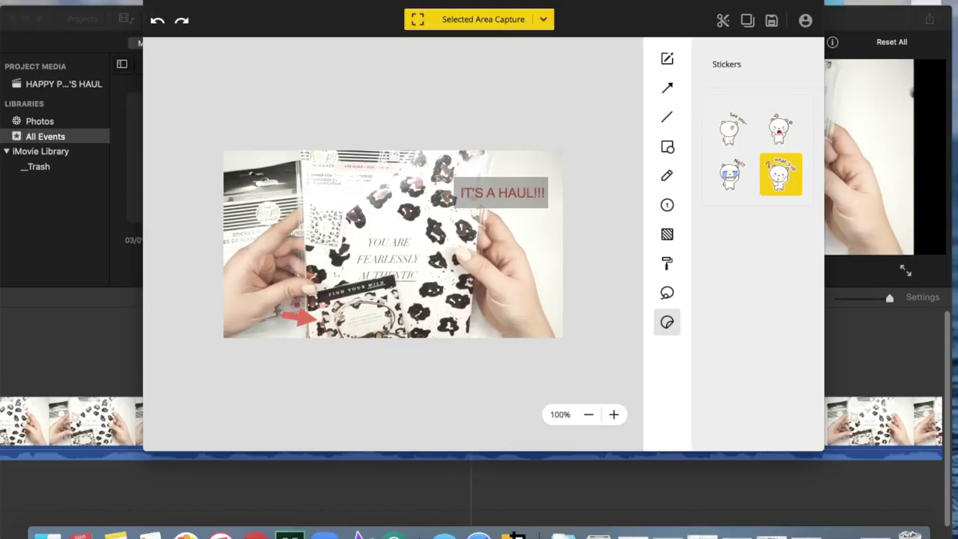
{"action": "left_click", "coordinate": [68, 0]}
{"action": "key", "text": "Escape"}
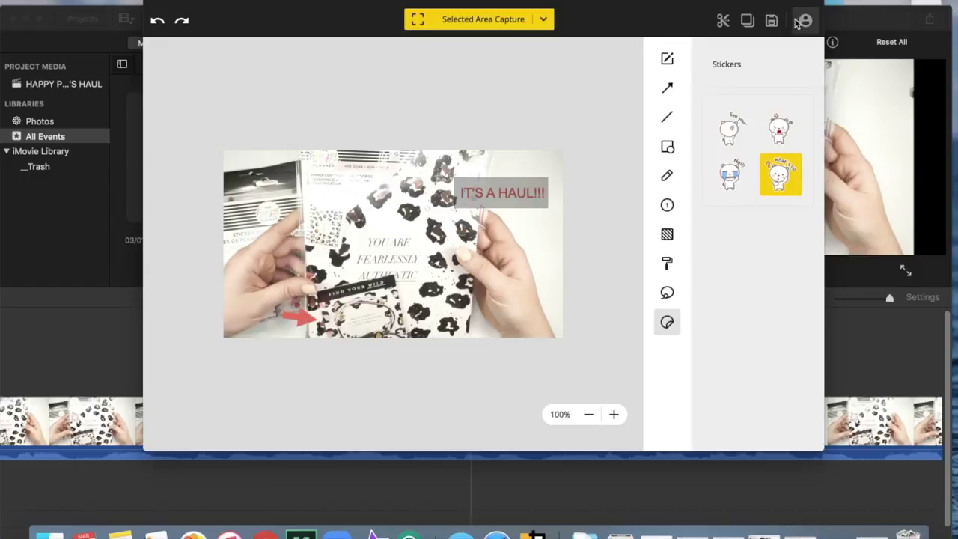
Save the annotated image to the Downloads folder as "Haul Thumbnail" in PNG format
{"action": "left_click", "coordinate": [771, 21]}
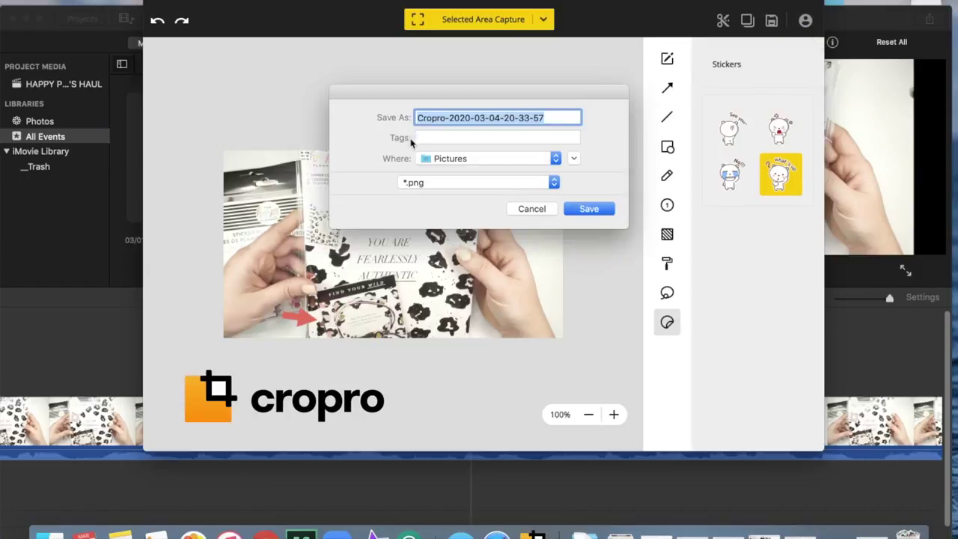
{"action": "left_click", "coordinate": [451, 160]}
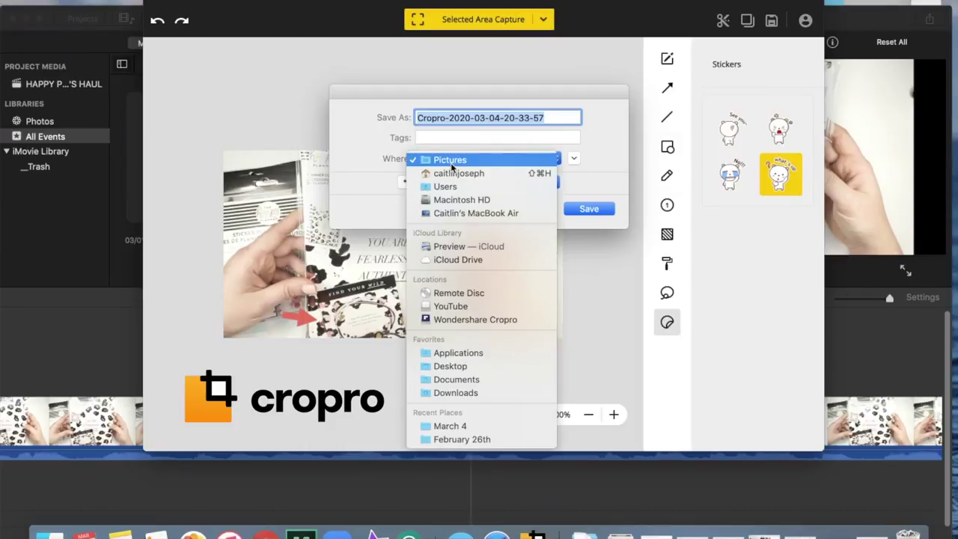
{"action": "left_click", "coordinate": [436, 393]}
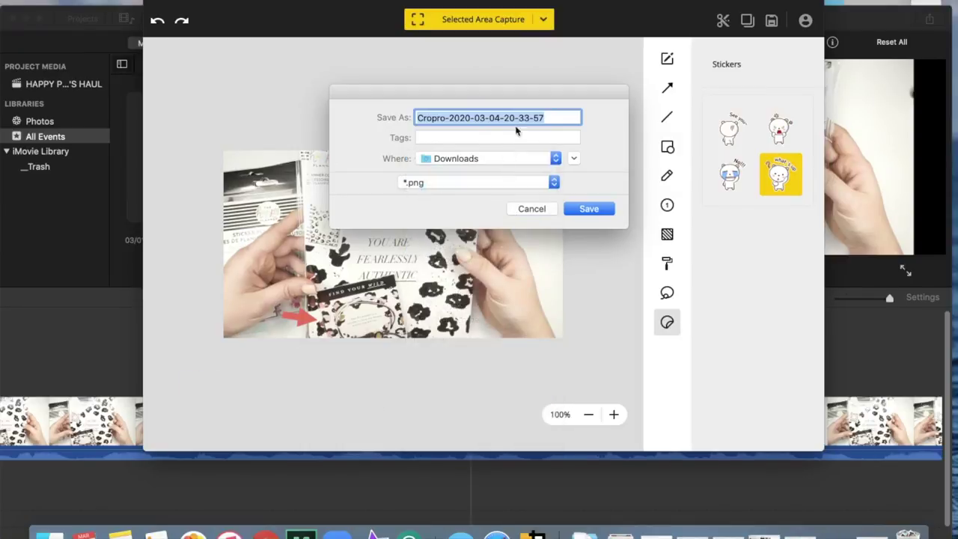
{"action": "left_click", "coordinate": [552, 117]}
{"action": "left_click_drag", "start_coordinate": [553, 118], "coordinate": [393, 103]}
{"action": "type", "text": "Haul Thumb"}
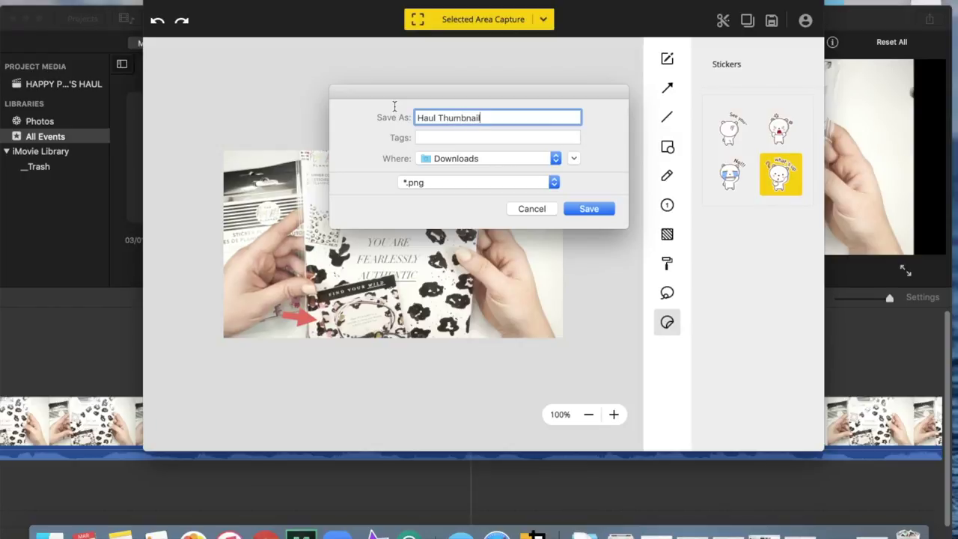
{"action": "type", "text": "nail"}
{"action": "left_click", "coordinate": [528, 187]}
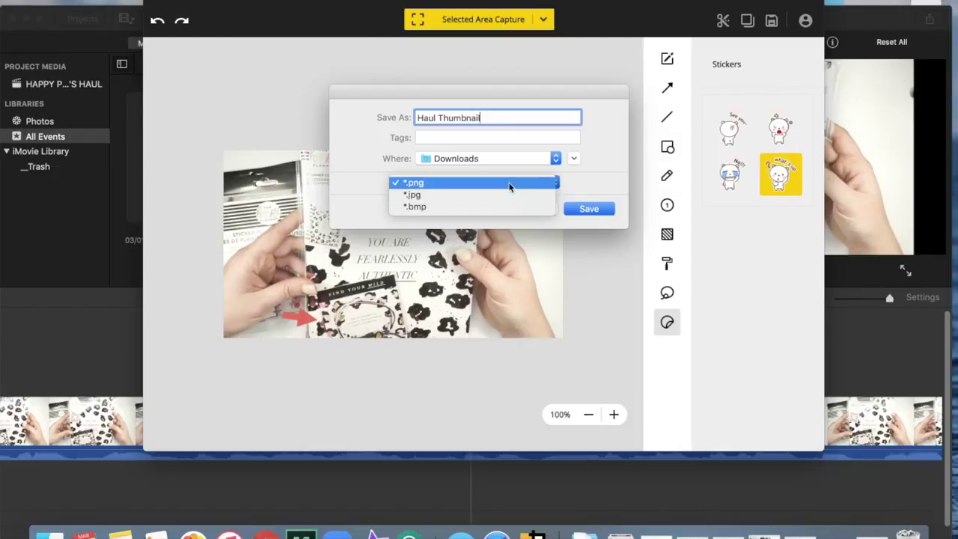
{"action": "left_click", "coordinate": [604, 185]}
{"action": "left_click", "coordinate": [589, 209]}
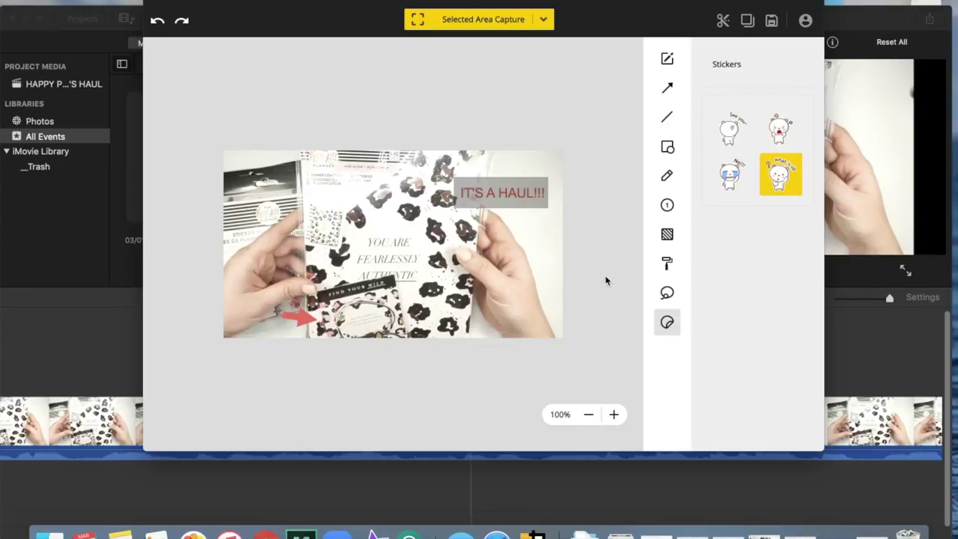
Open the saved Haul Thumbnail.png from the Downloads folder to check it, and close it to return to the editor
{"action": "left_click", "coordinate": [584, 533]}
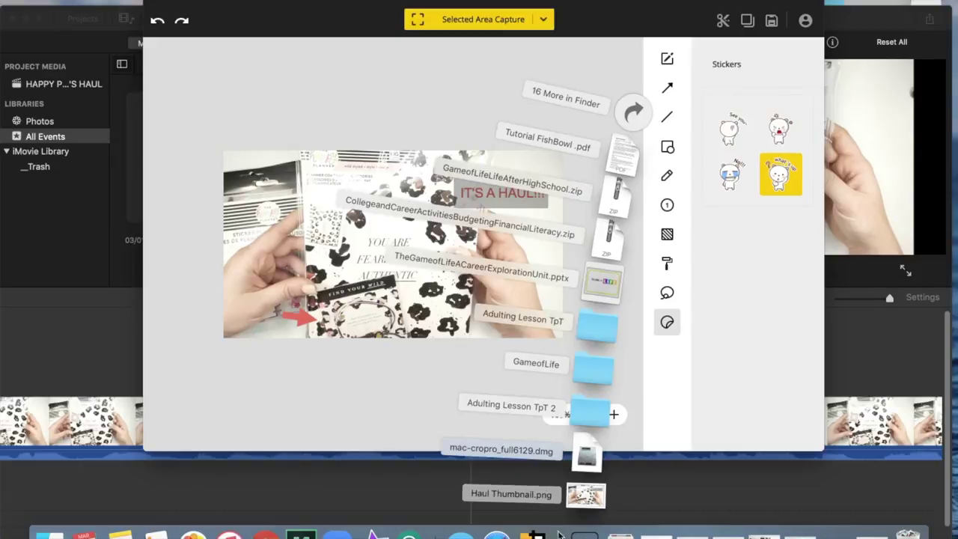
{"action": "left_click", "coordinate": [585, 494]}
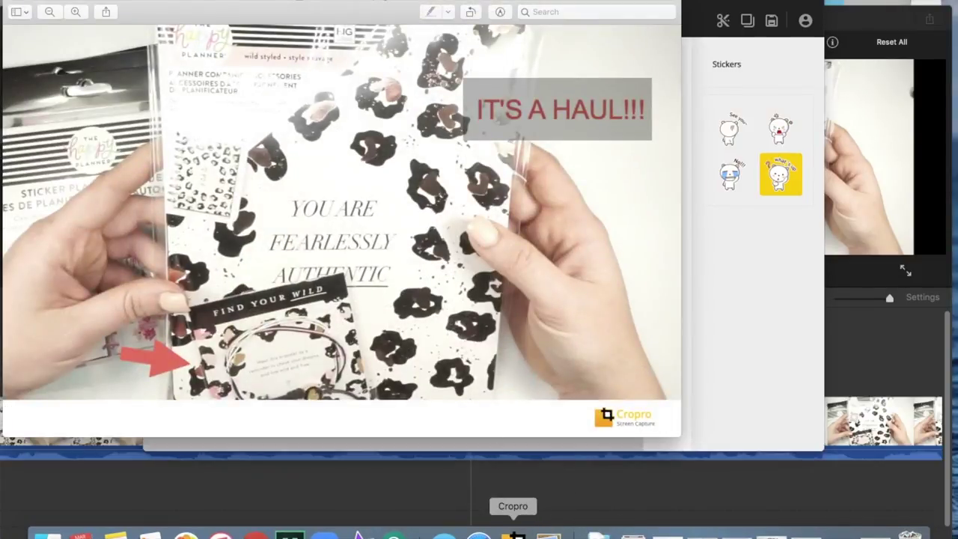
{"action": "left_click_drag", "start_coordinate": [349, 8], "coordinate": [441, 72]}
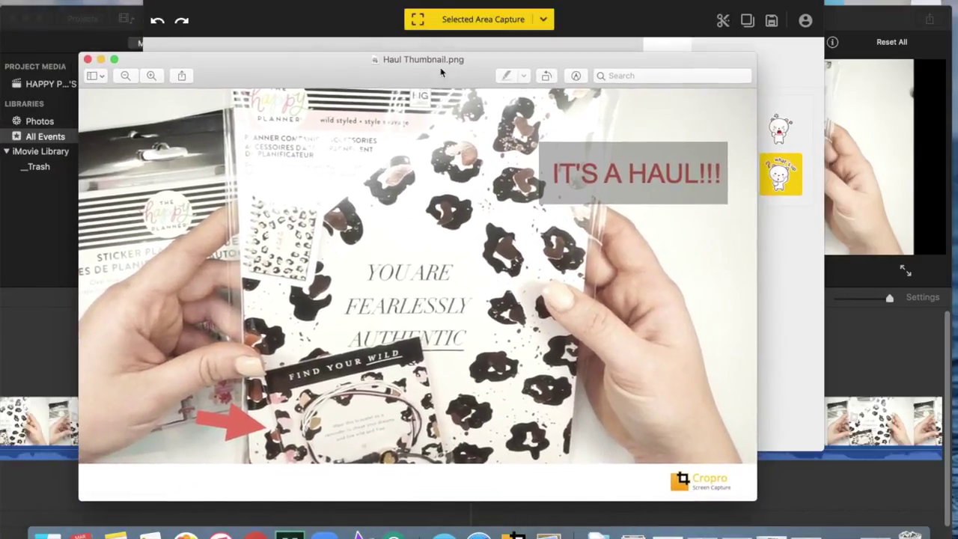
{"action": "left_click", "coordinate": [87, 59]}
{"action": "left_click_drag", "start_coordinate": [280, 12], "coordinate": [256, 13]}
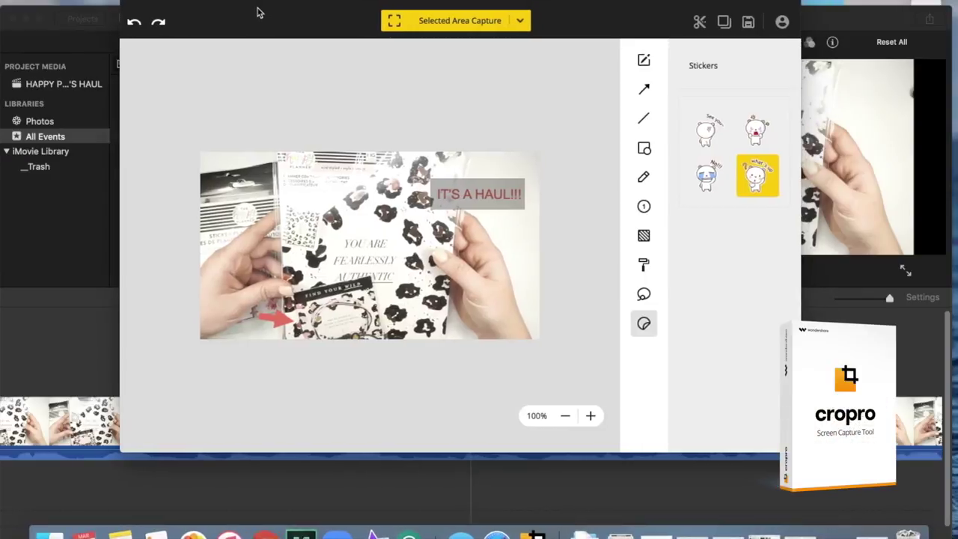